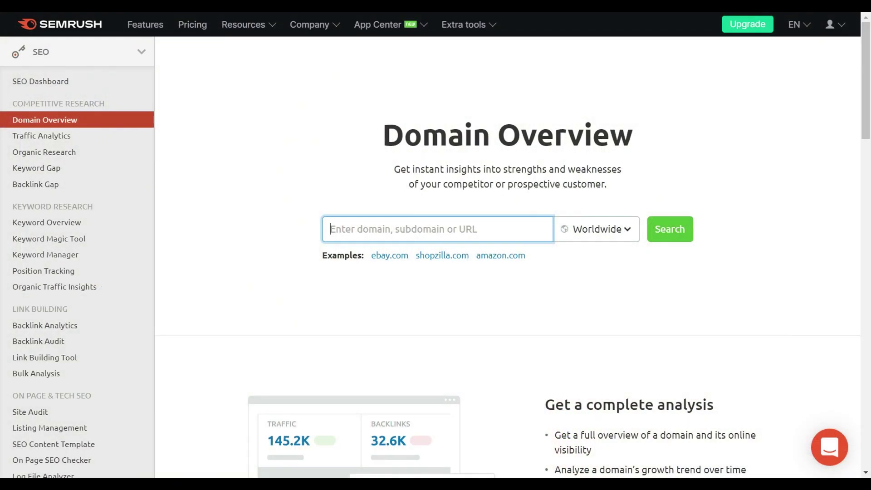
- Run the Domain Overview analysis for 123teachme.com and scroll through its report
left_click(676, 231)
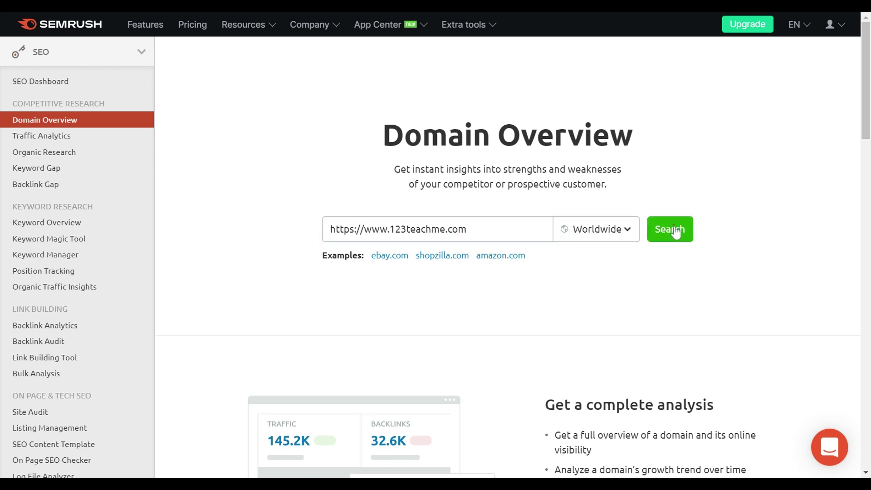
left_click_drag(867, 79, 869, 235)
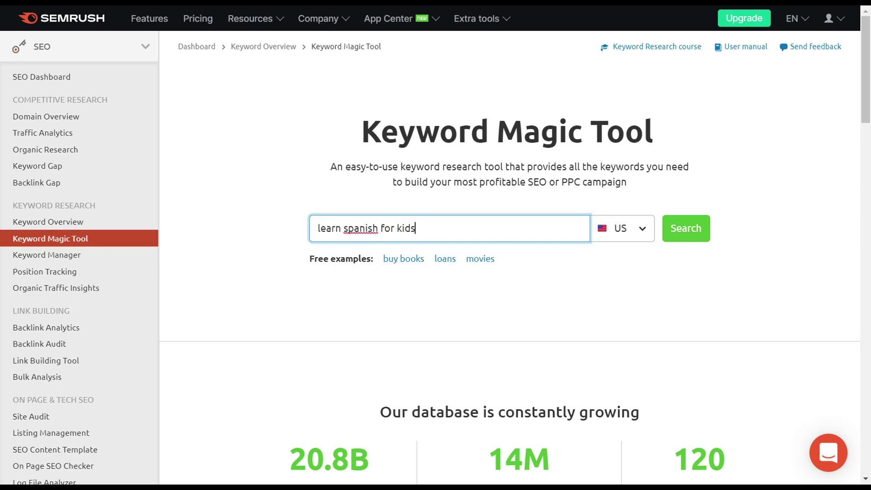
- Search ideas for 'learn spanish for kids' and apply Phrase Match, leaving 110 keywords
left_click(685, 231)
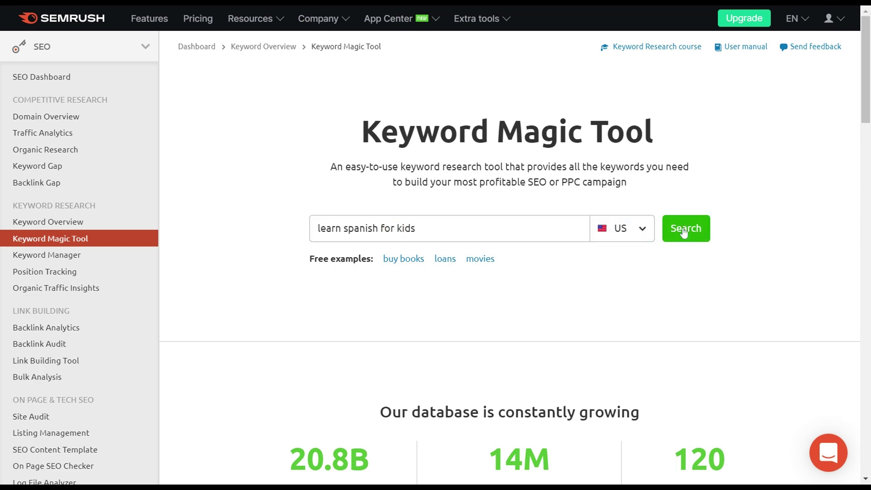
scroll(870, 43, "down", 4)
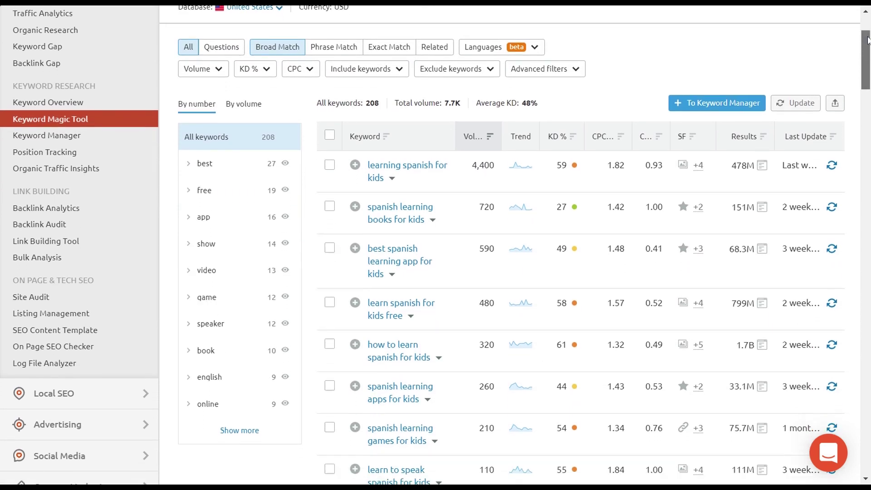
left_click_drag(869, 44, 869, 58)
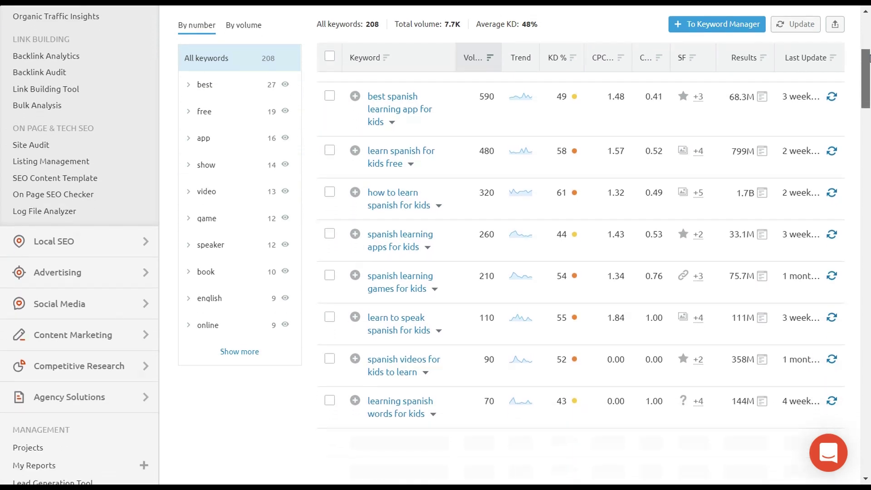
scroll(473, 118, "up", 6)
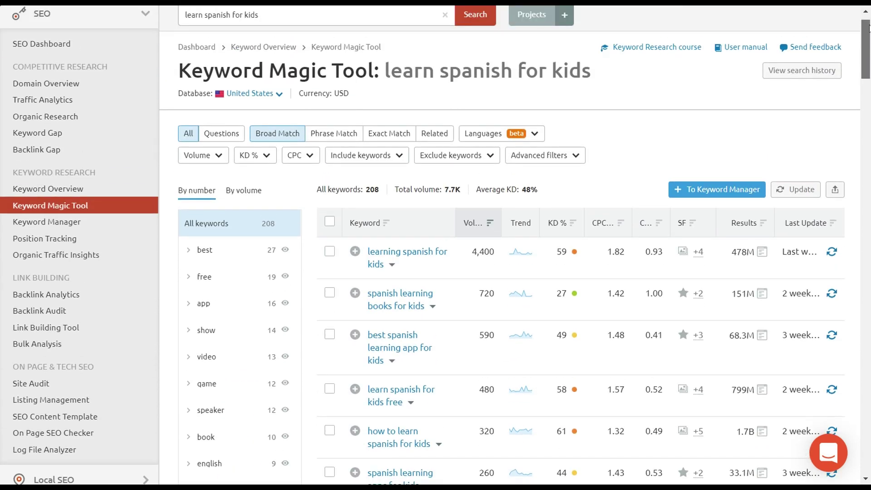
left_click(336, 134)
left_click_drag(867, 51, 867, 59)
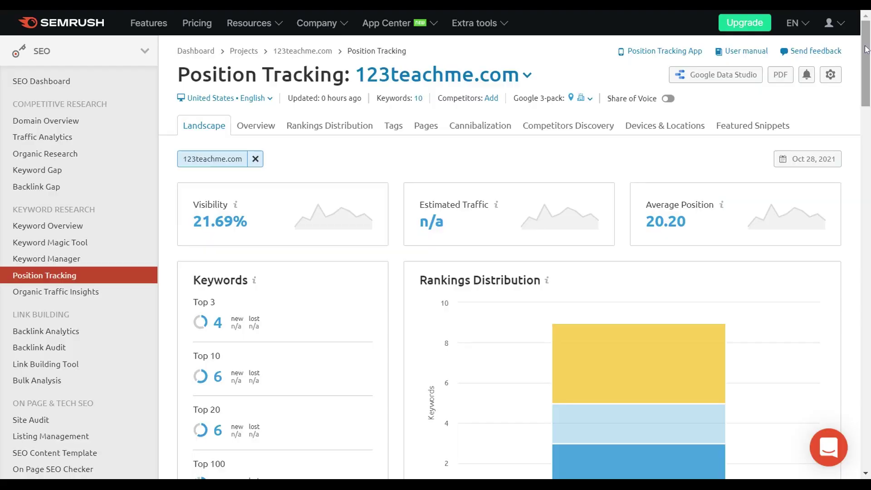
left_click_drag(867, 54, 866, 291)
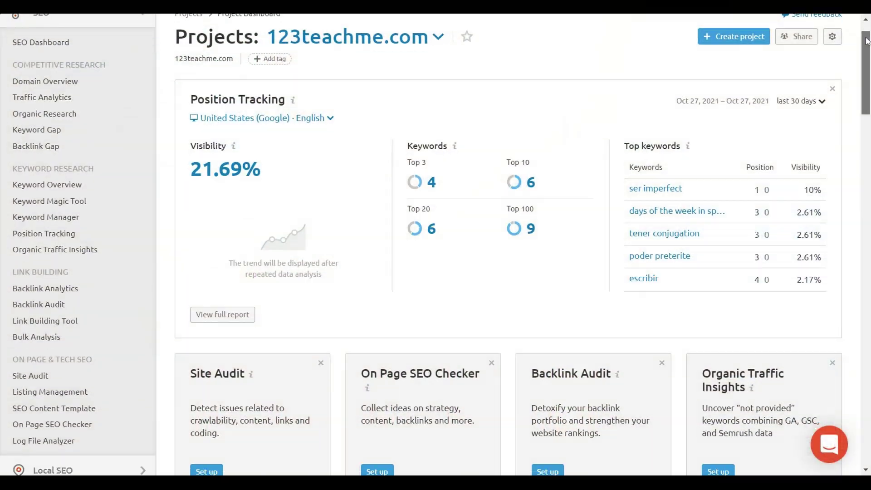
- Scroll down the 123teachme.com project dashboard
scroll(867, 64, "down", 4)
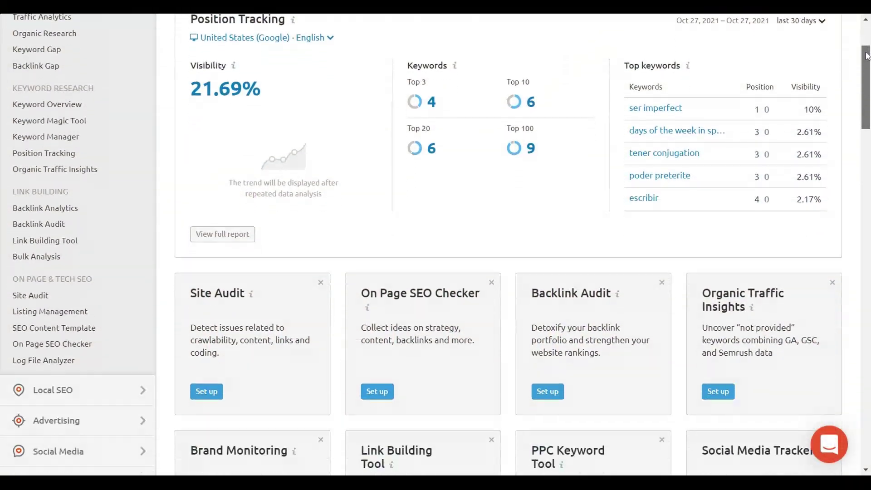
left_click_drag(867, 63, 867, 97)
scroll(867, 97, "down", 1)
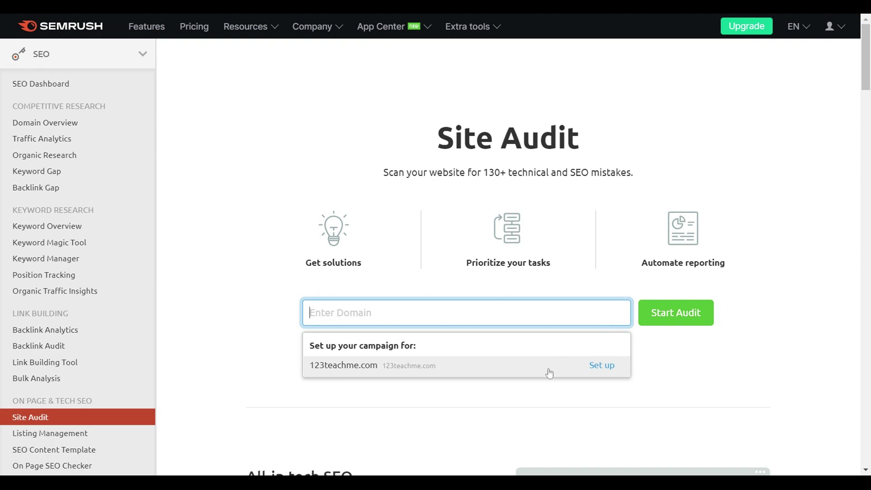
- Set up and start a 100-page Site Audit for 123teachme.com, then open its results
left_click(574, 365)
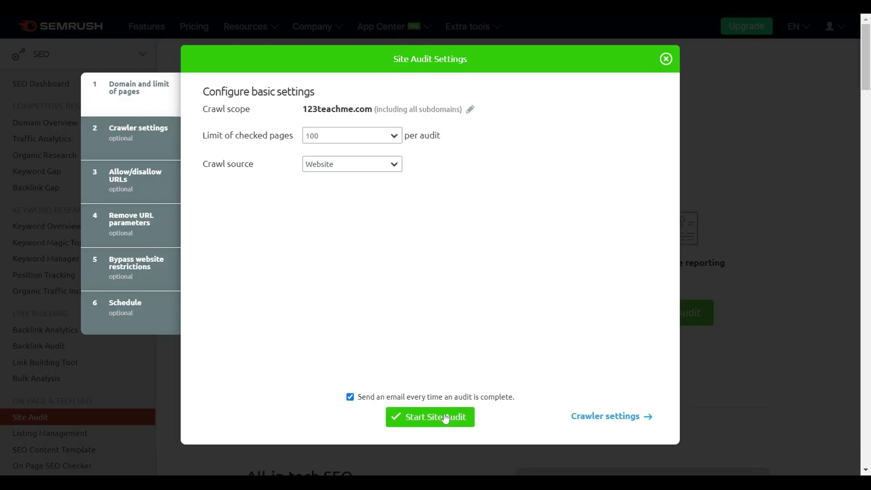
left_click(446, 418)
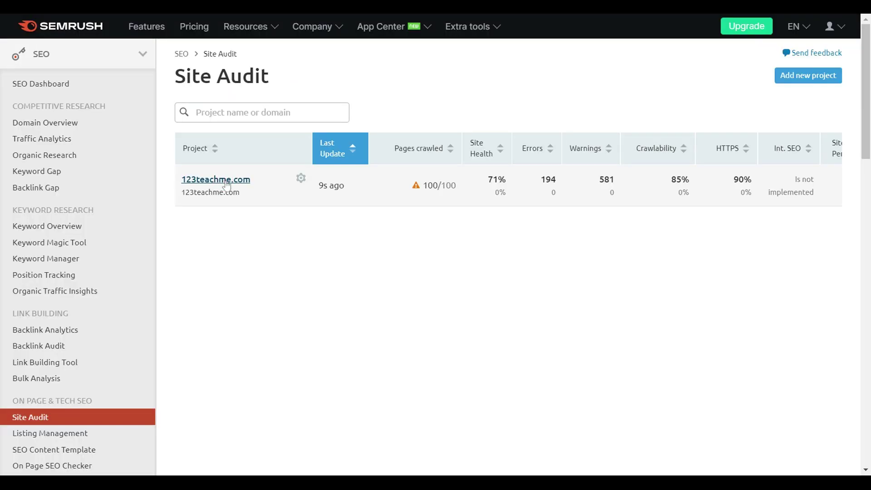
left_click(227, 184)
scroll(866, 64, "down", 2)
mouse_move(865, 63)
left_mouse_down()
mouse_move(867, 136)
mouse_move(867, 54)
mouse_move(389, 27)
left_mouse_up()
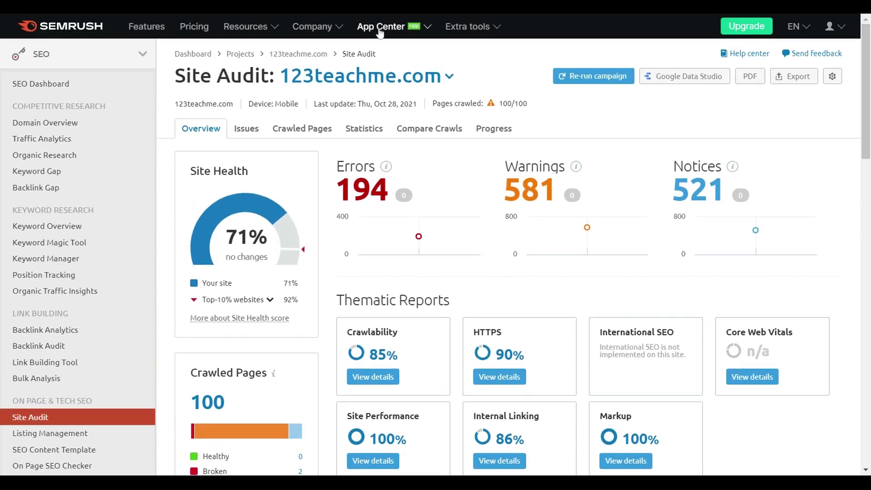
- Review the audit's Issues tab, then its Crawled Pages list
left_click(256, 133)
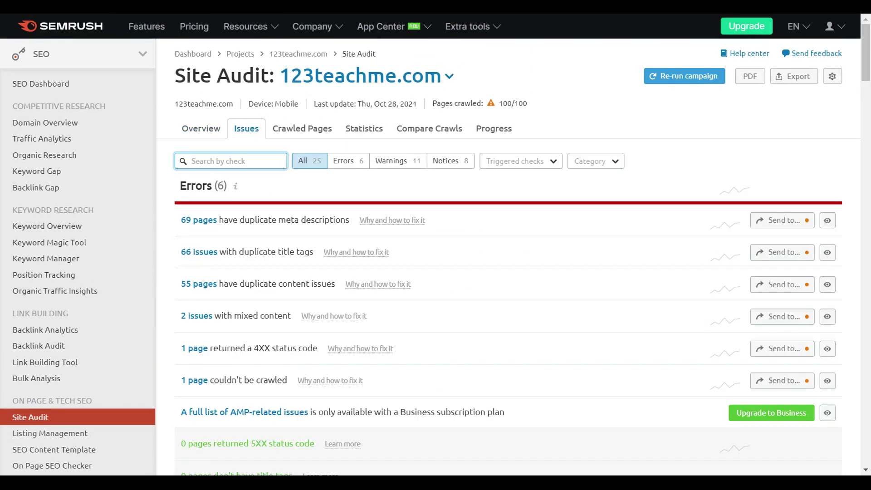
left_click(316, 133)
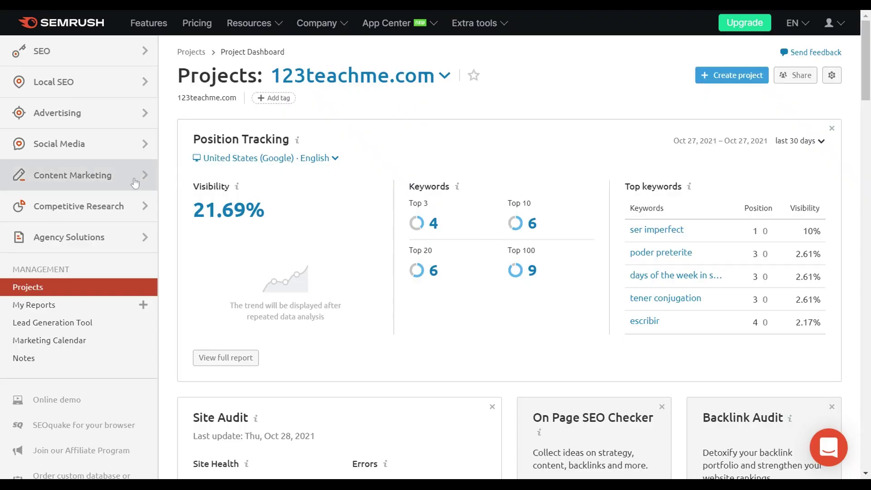
- In Post Tracking, paste the article URL and rank its Twitter contributors by followers
left_click(91, 175)
left_click(53, 293)
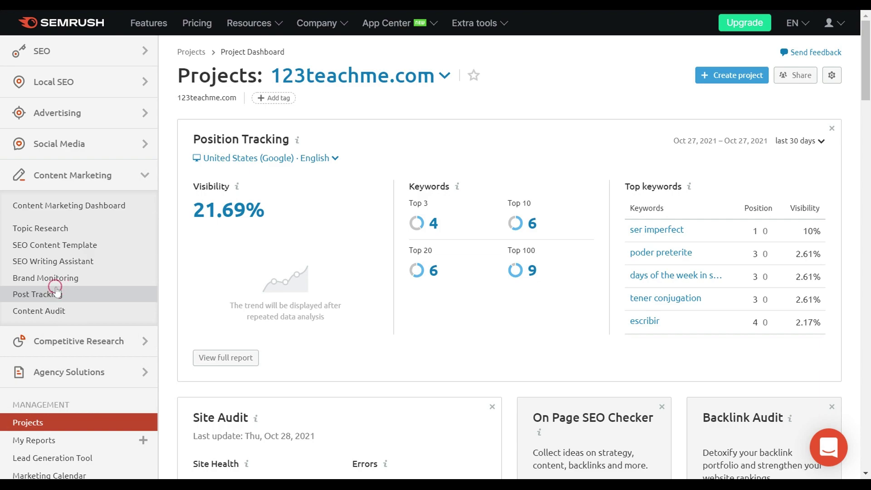
left_click(254, 234)
type("https://www.123teachme.com/learn_spanish/spanish_for_children")
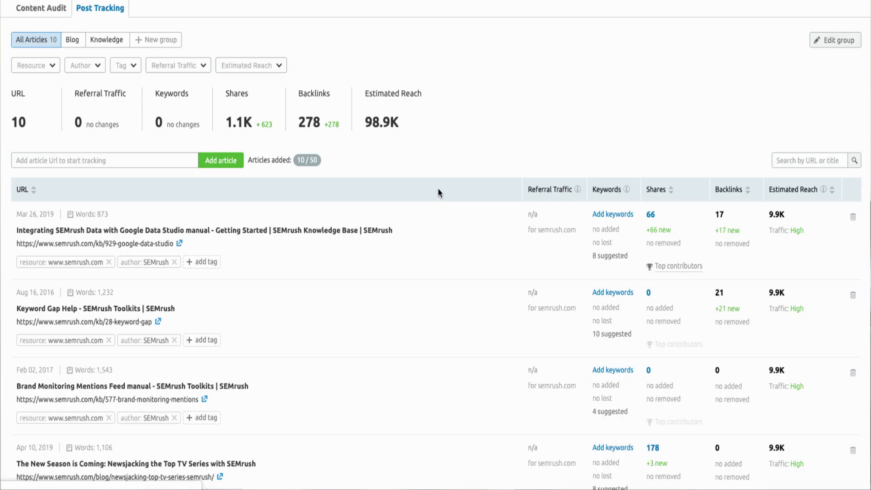
left_click(674, 273)
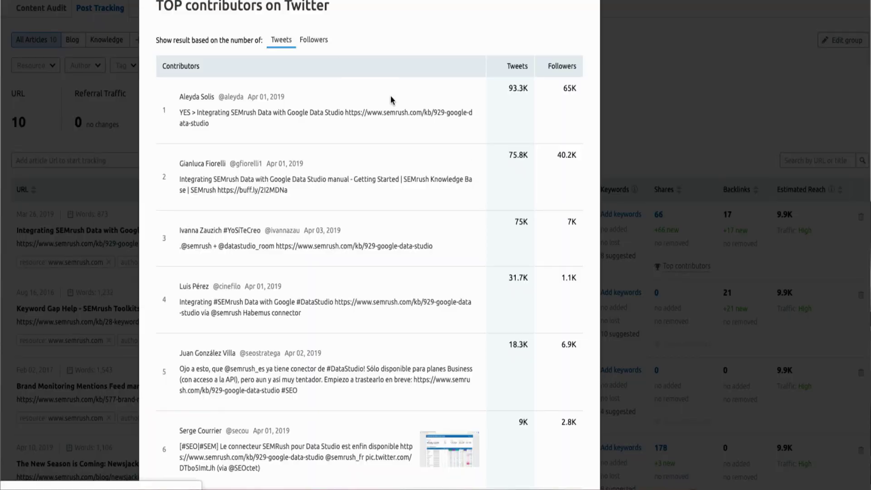
left_click(324, 46)
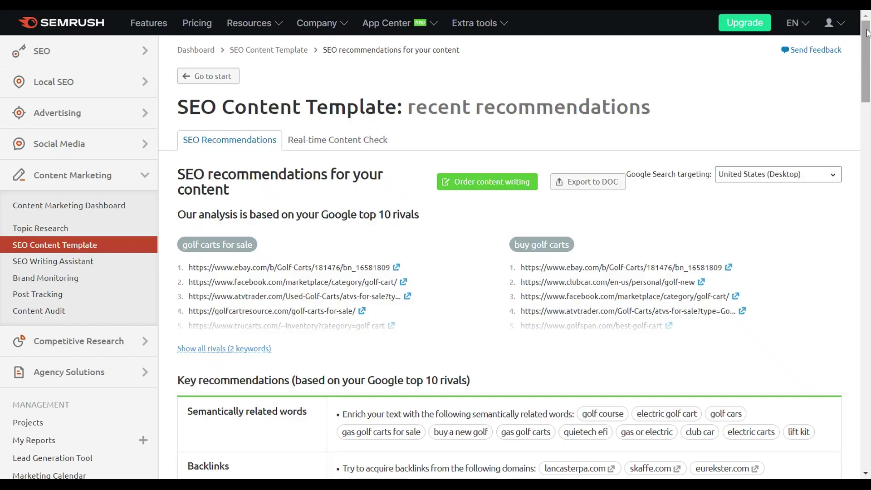
- Scroll the SEO Content Template recommendations and switch to Real-time Content Check
mouse_move(867, 35)
left_mouse_down()
mouse_move(869, 145)
mouse_move(869, 28)
left_mouse_up()
left_click(351, 145)
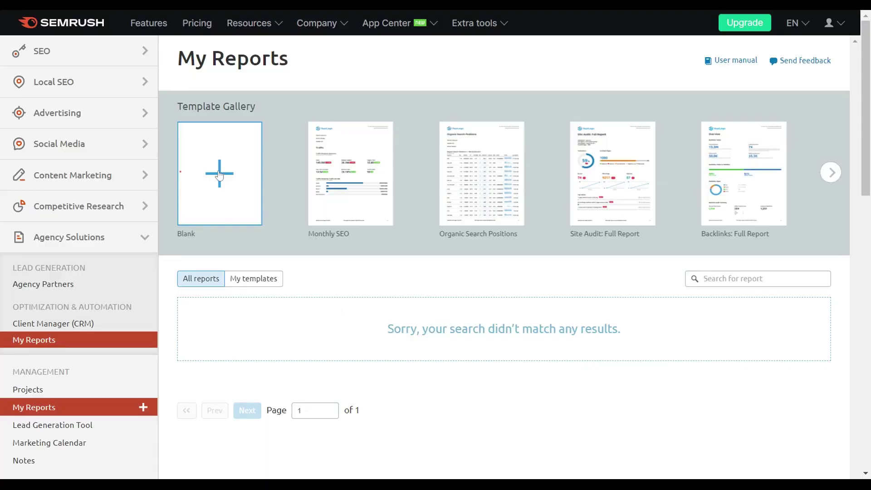
- Build a blank report with a confirmed Organic Search: Summary widget, then open PDF generation
left_click(219, 174)
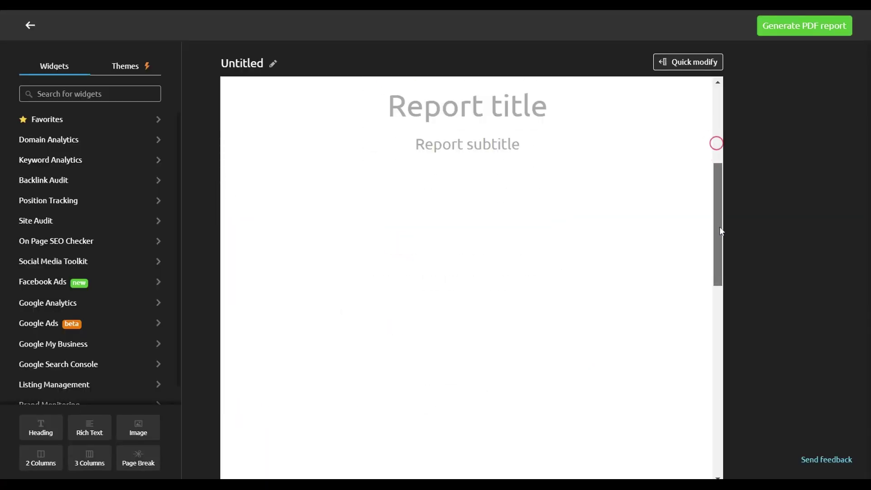
left_click_drag(719, 227, 727, 282)
scroll(352, 182, "down", 1)
left_click(159, 141)
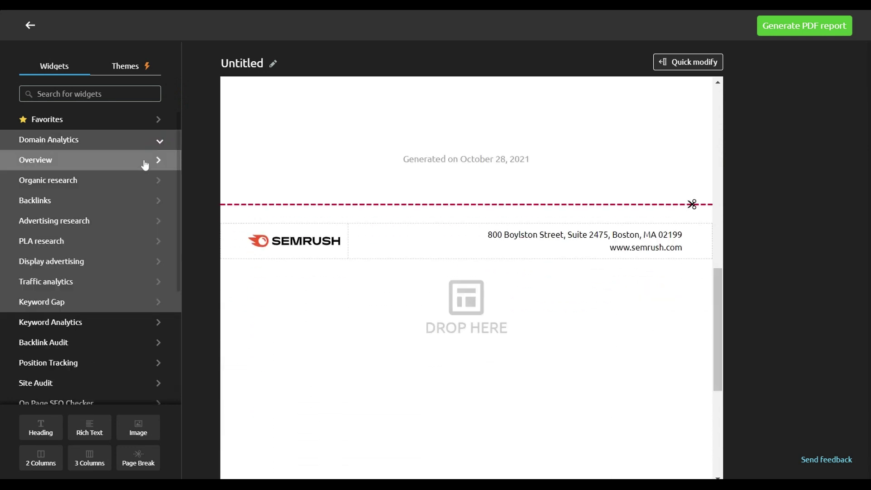
left_click(146, 160)
left_click_drag(140, 140, 295, 203)
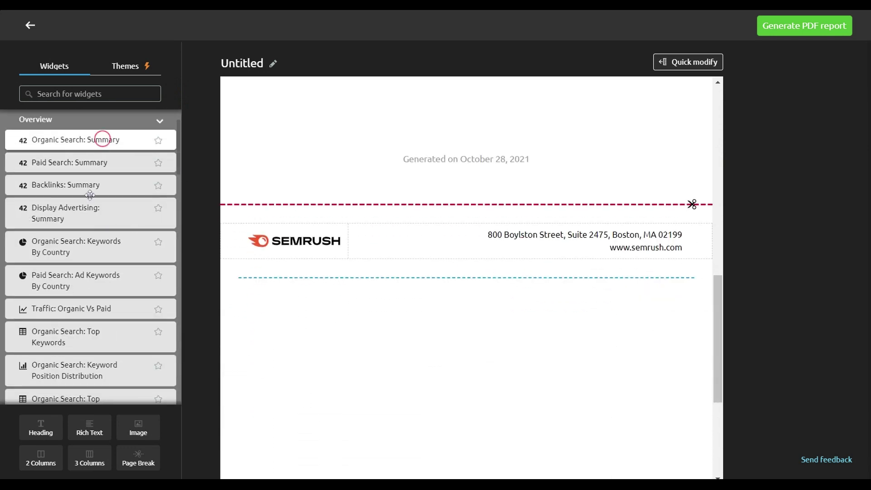
left_click_drag(91, 199, 94, 190)
left_click(433, 403)
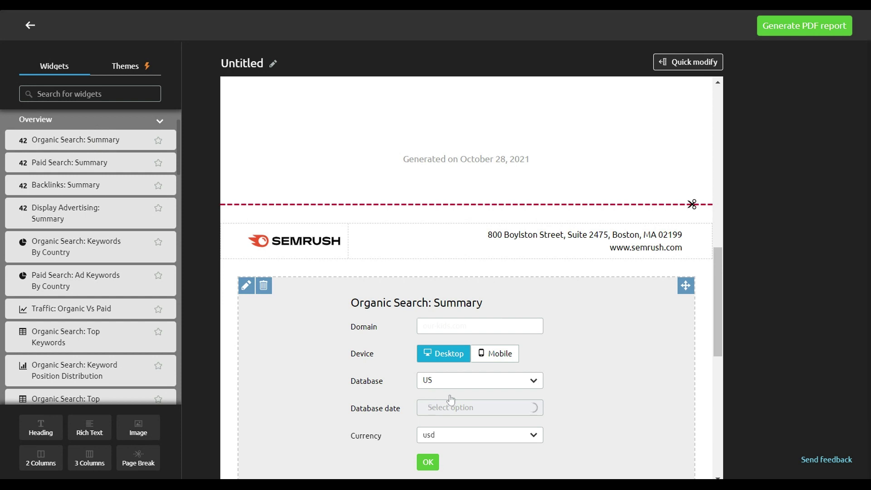
left_click(429, 462)
left_click(812, 31)
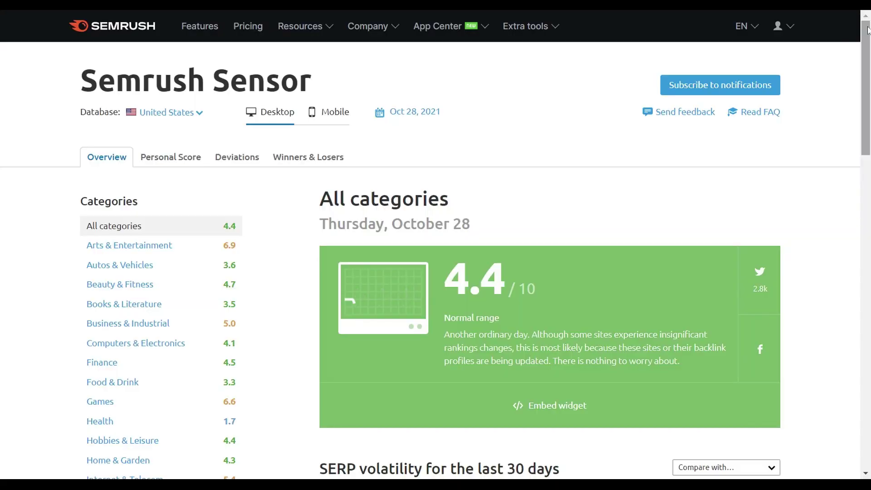
- Compare volatility for Arts & Entertainment, Books & Literature and Business & Industrial (5.0)
left_click_drag(868, 30, 869, 68)
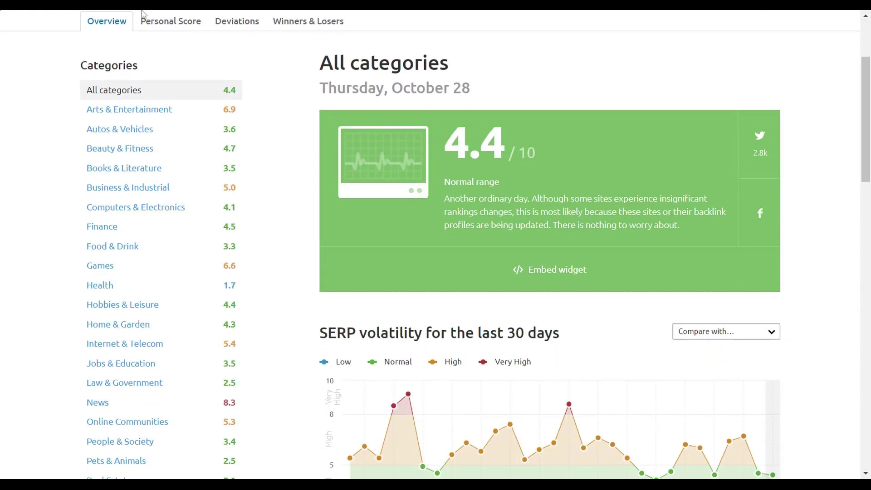
mouse_move(868, 83)
left_mouse_down()
mouse_move(868, 166)
mouse_move(864, 81)
left_mouse_up()
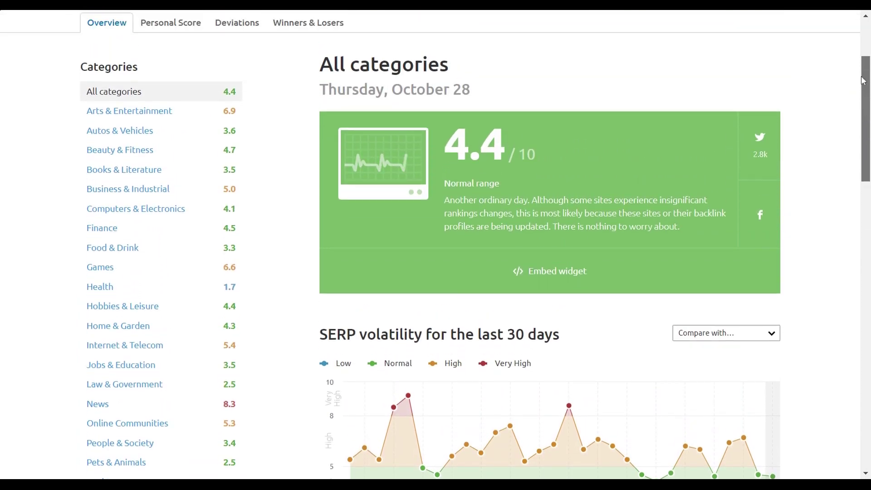
left_click(215, 116)
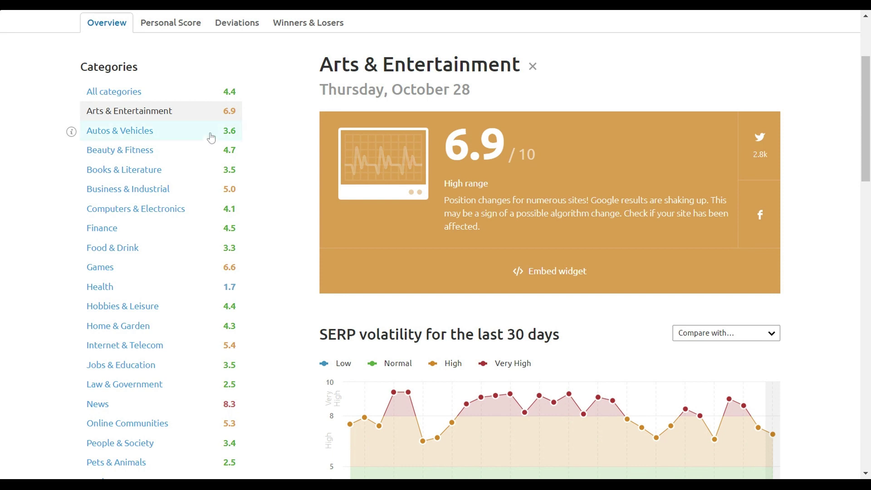
left_click(212, 172)
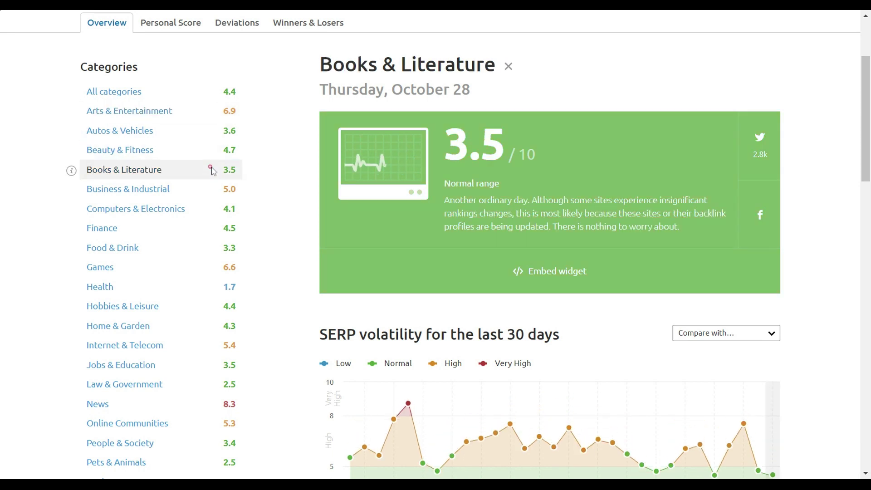
left_click(213, 193)
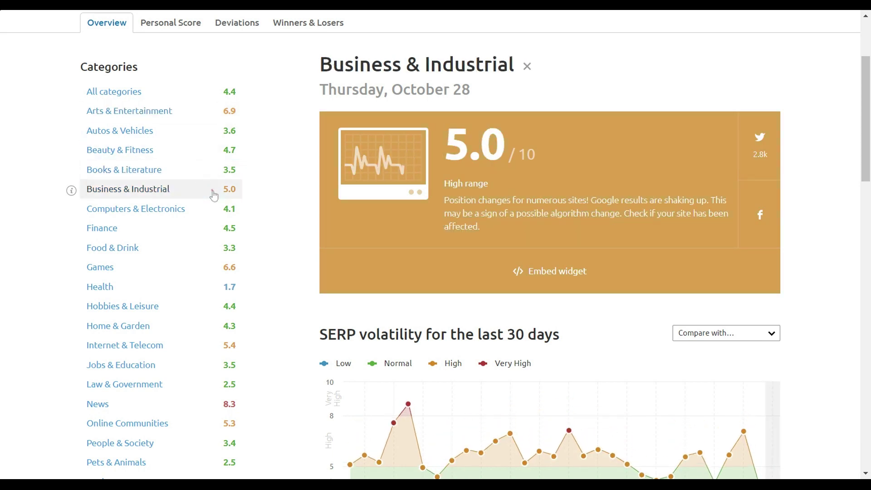